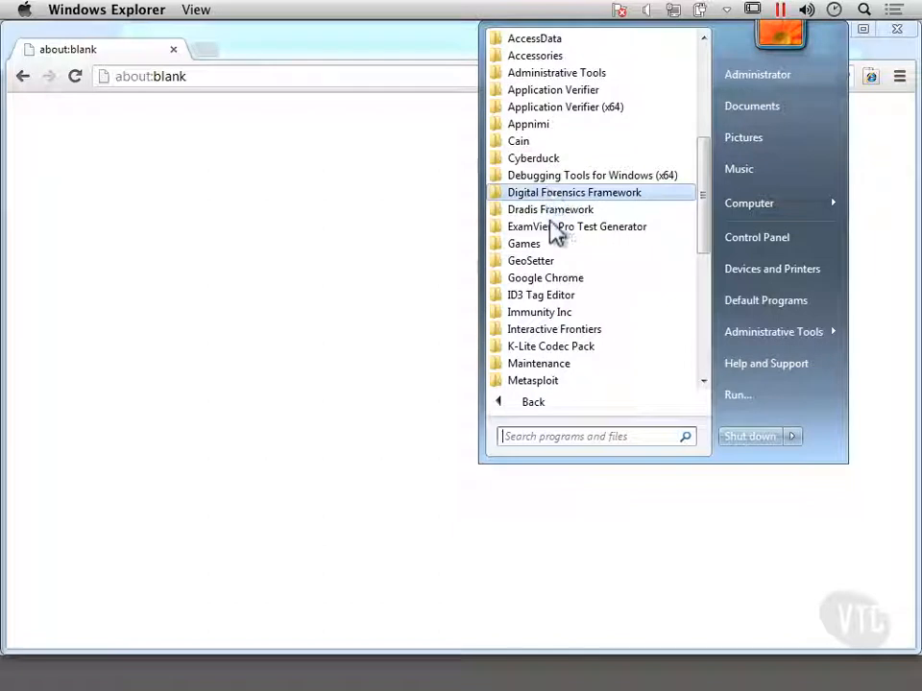
left_click(564, 213)
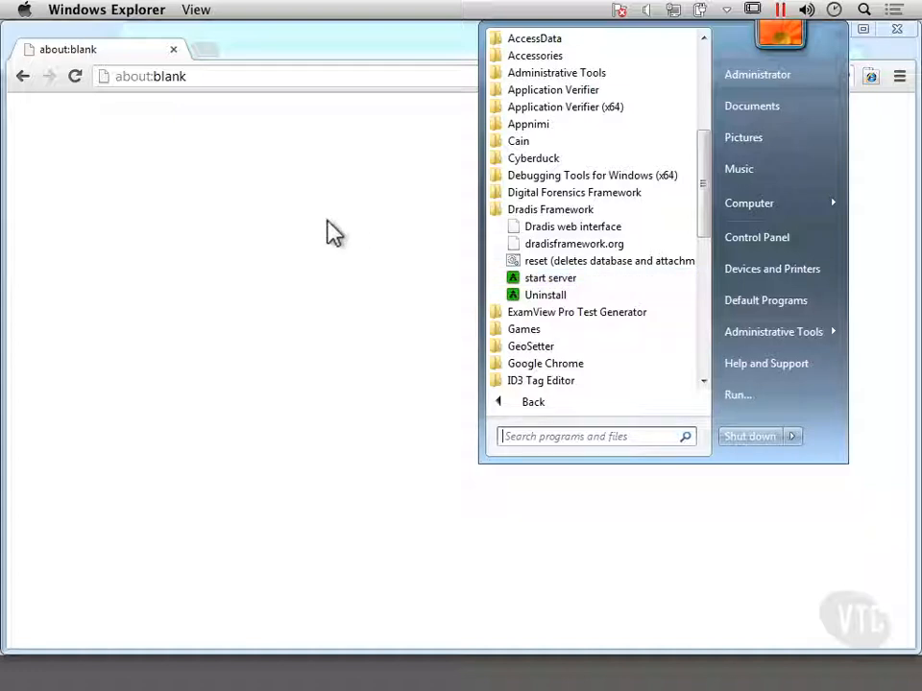
left_click(331, 234)
left_click(225, 81)
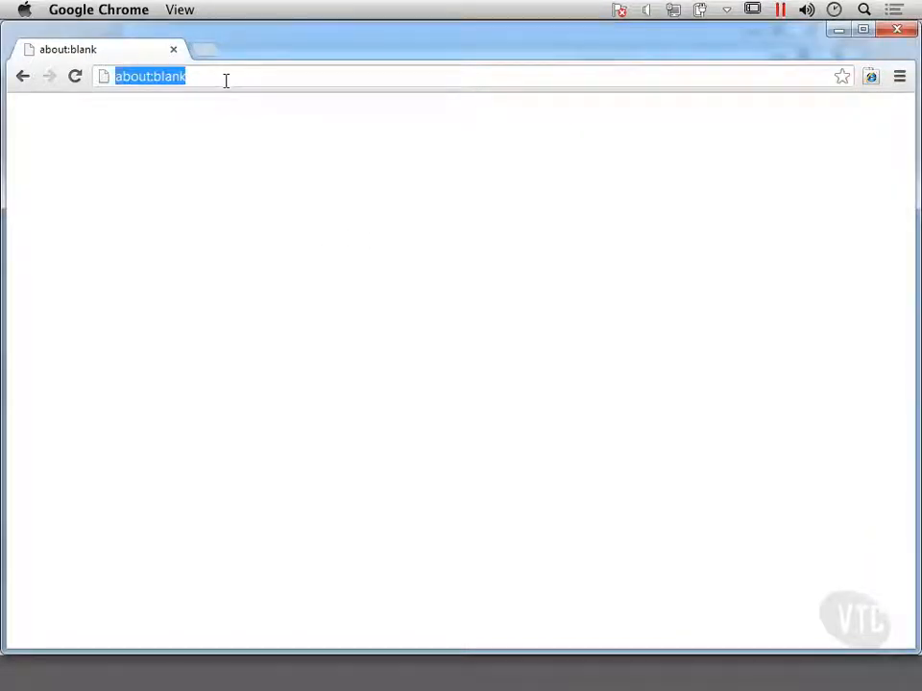
type("https://127.0.0.1:3004")
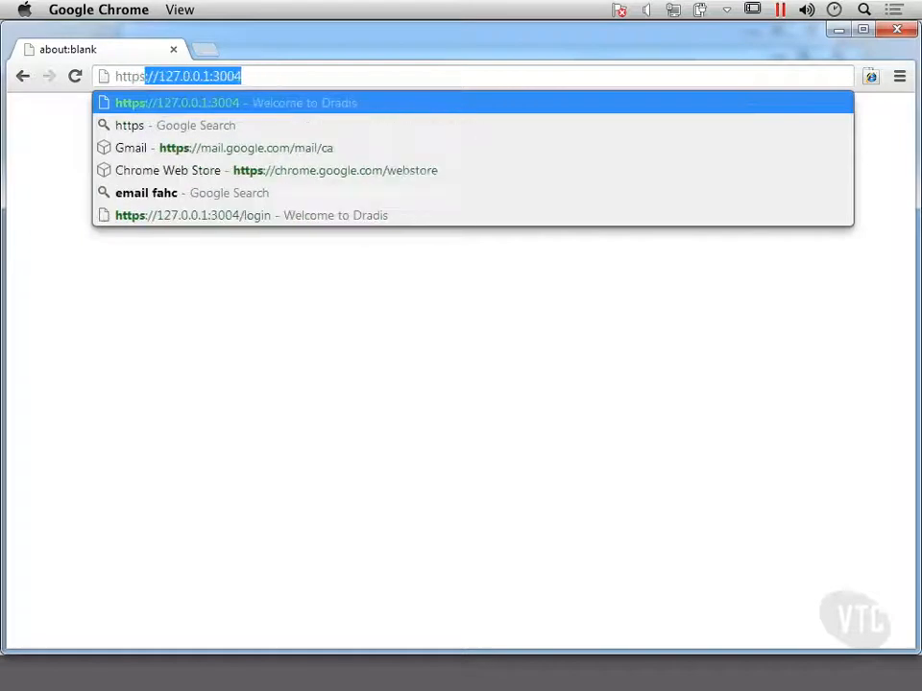
left_click(284, 76)
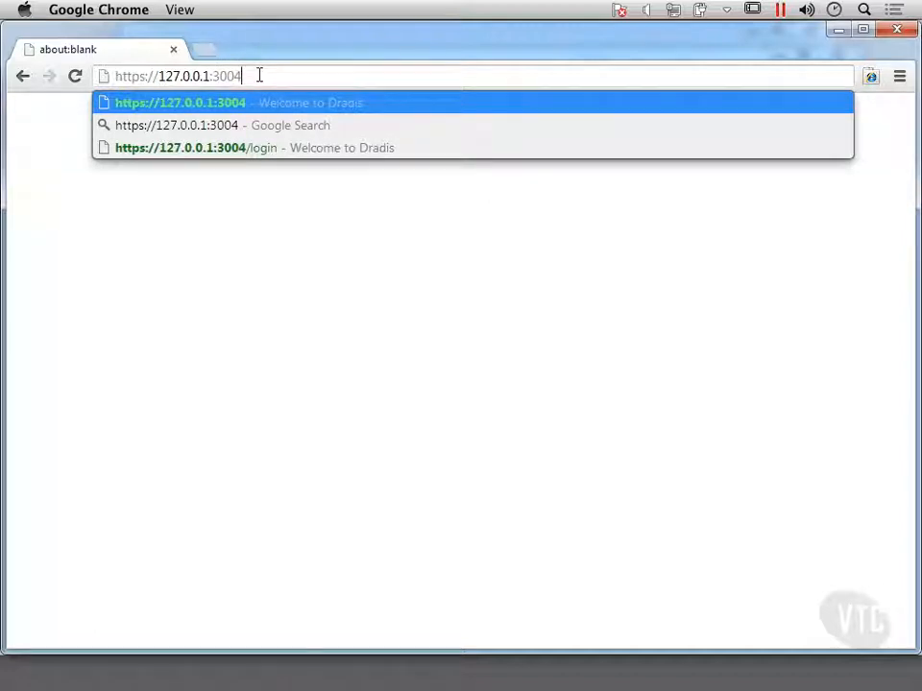
key("Return")
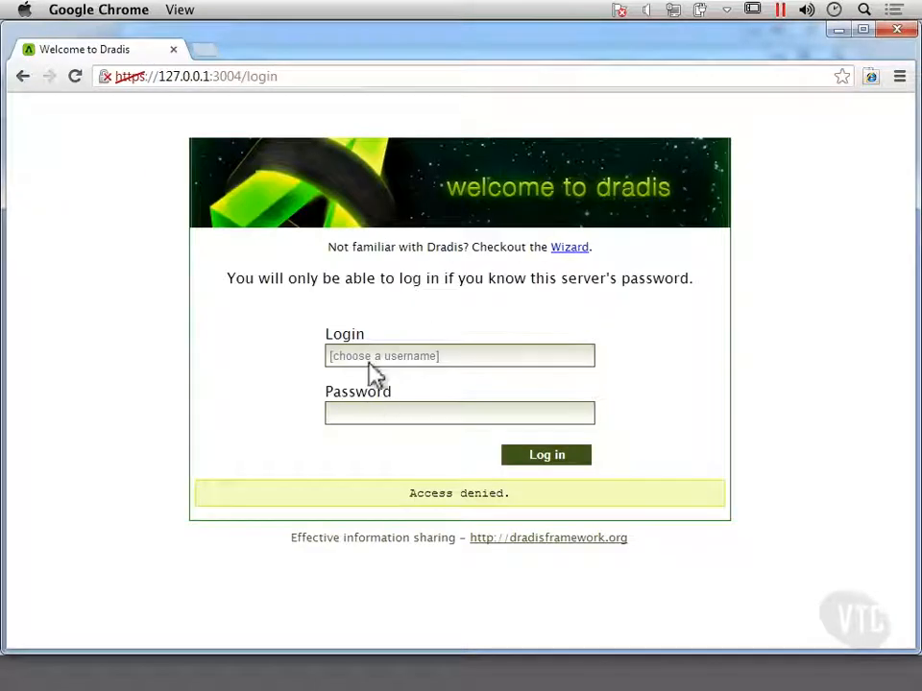
Log in to Dradis with a username and the server password, and let the browser save the password.
left_click(372, 357)
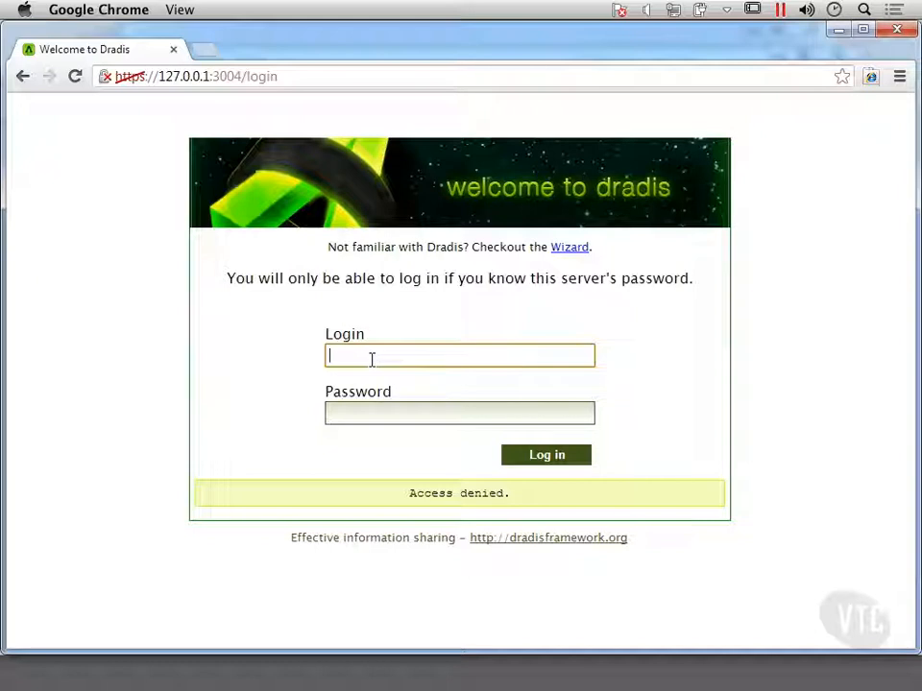
key("Tab")
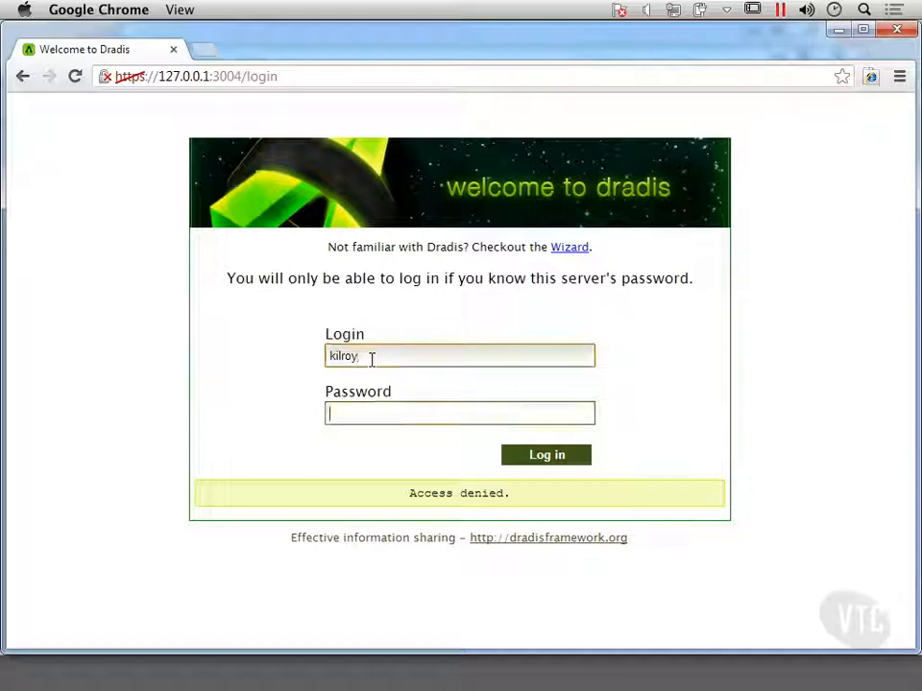
type("•••••••••")
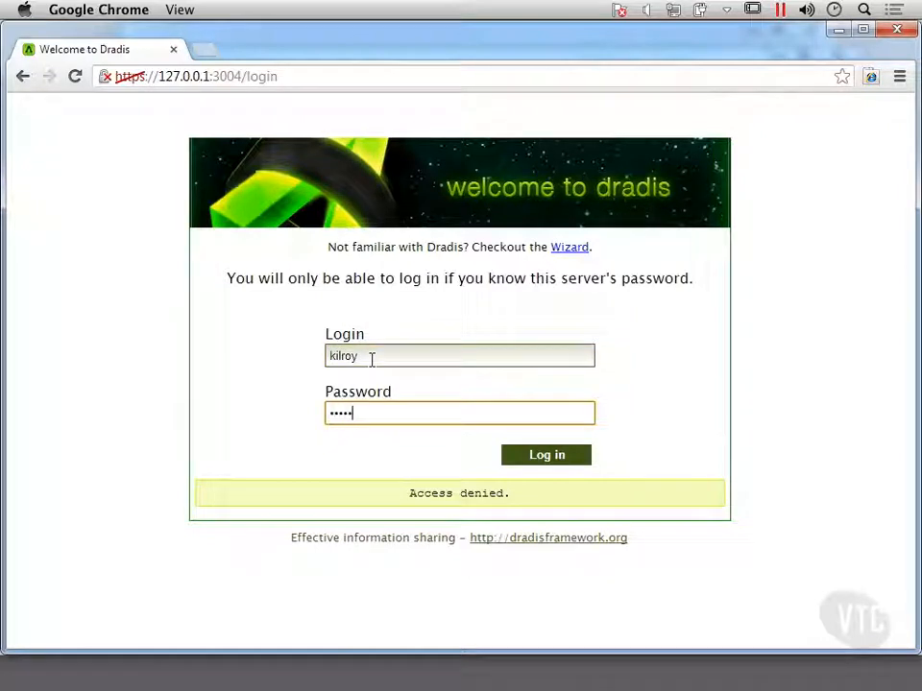
key("Return")
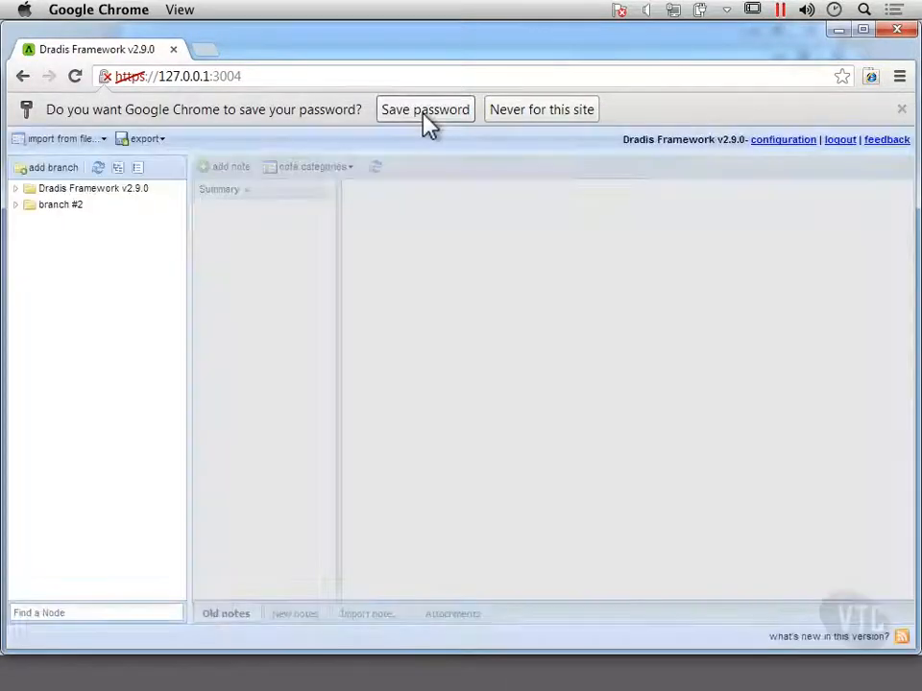
left_click(426, 113)
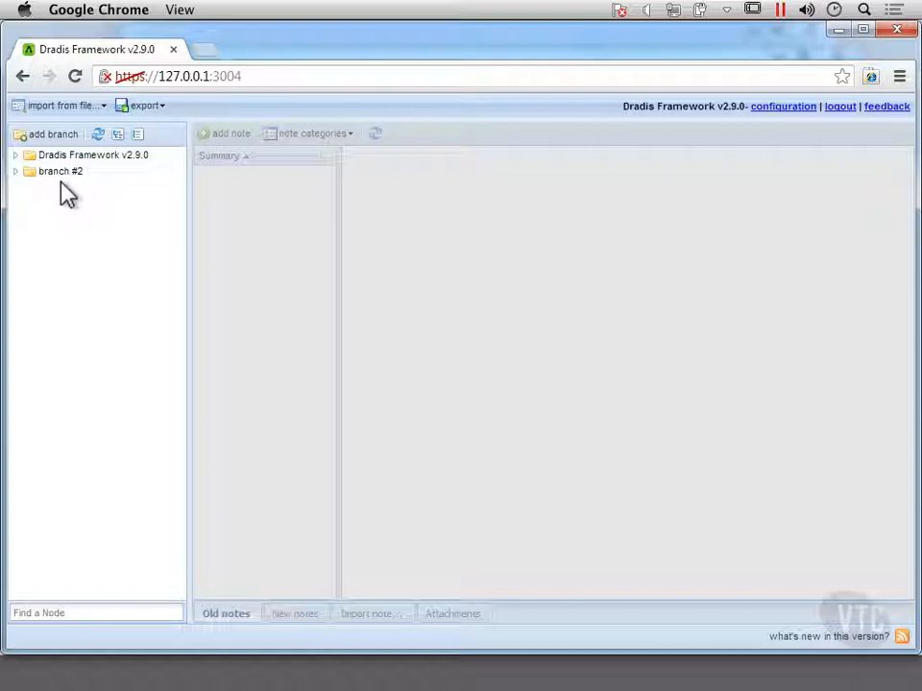
Read the notes of the "What's new?" and "Getting help" nodes under the Dradis Framework v2.9.0 branch.
left_click(18, 155)
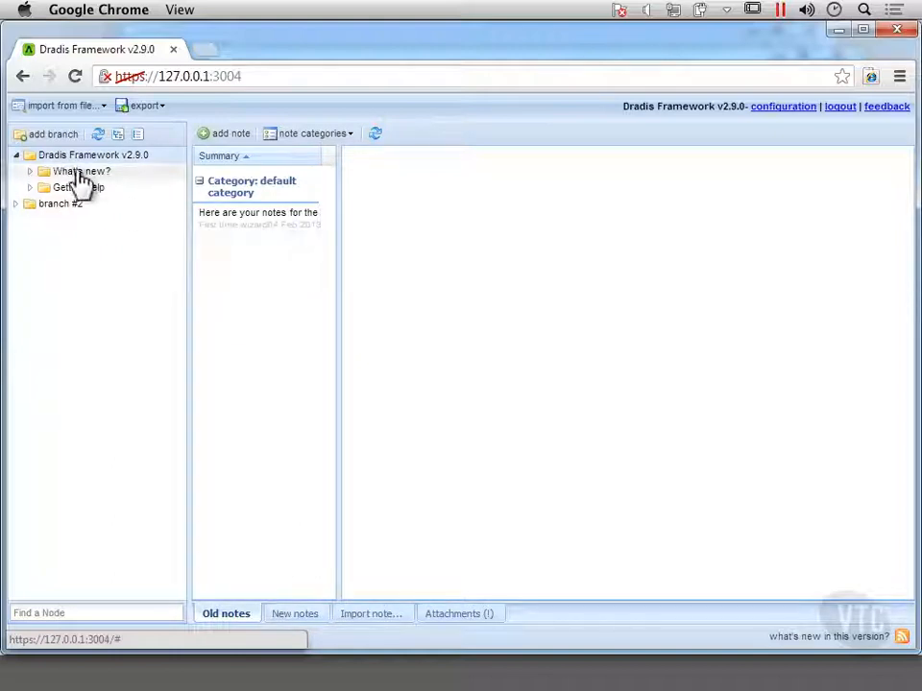
left_click(76, 173)
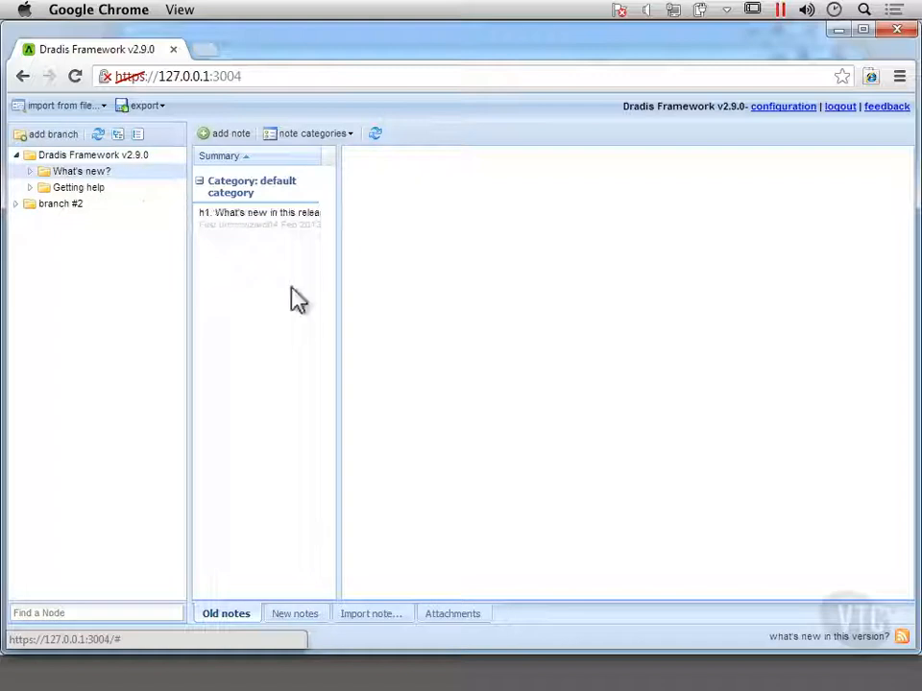
left_click(275, 233)
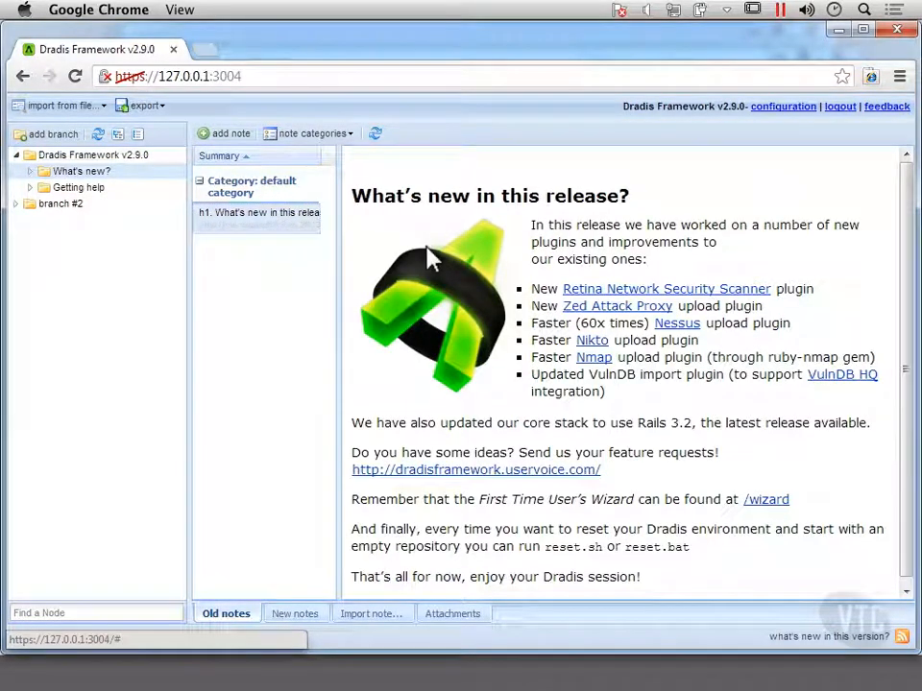
left_click(58, 188)
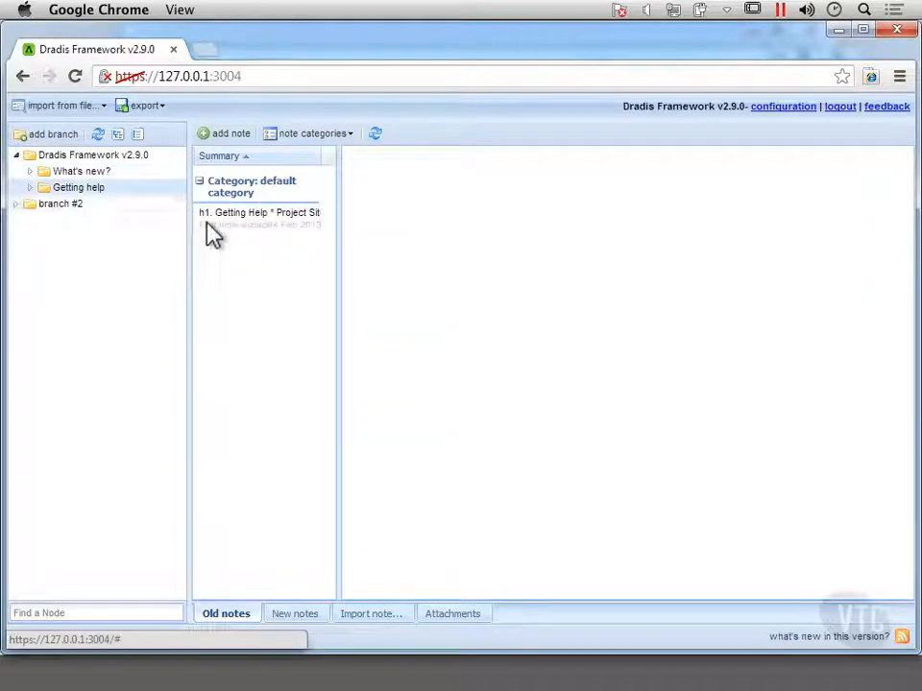
left_click(240, 221)
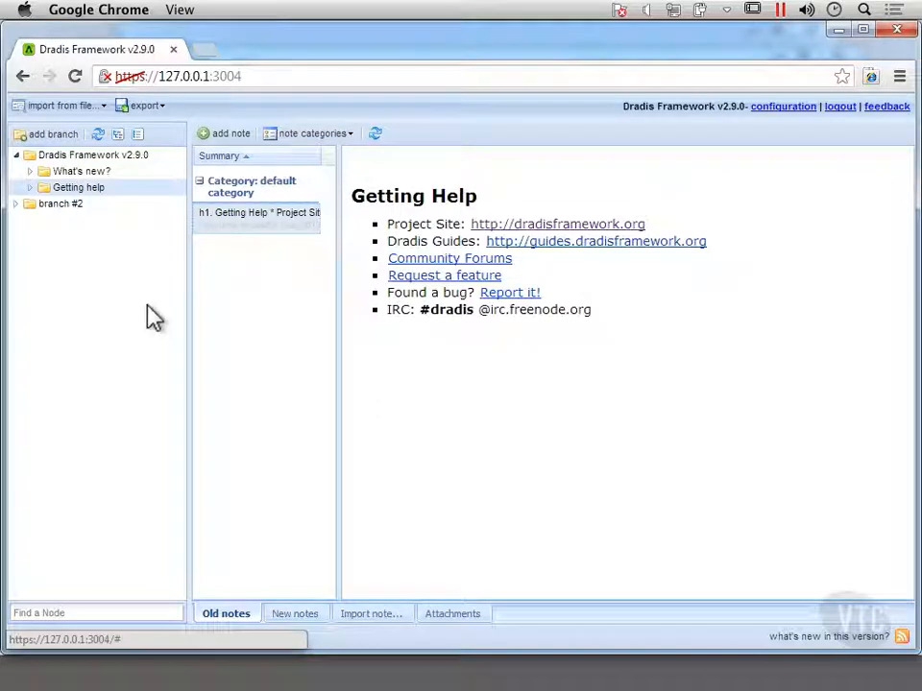
Add a new top-level branch named "Internal Testing" to the node tree.
left_click(55, 140)
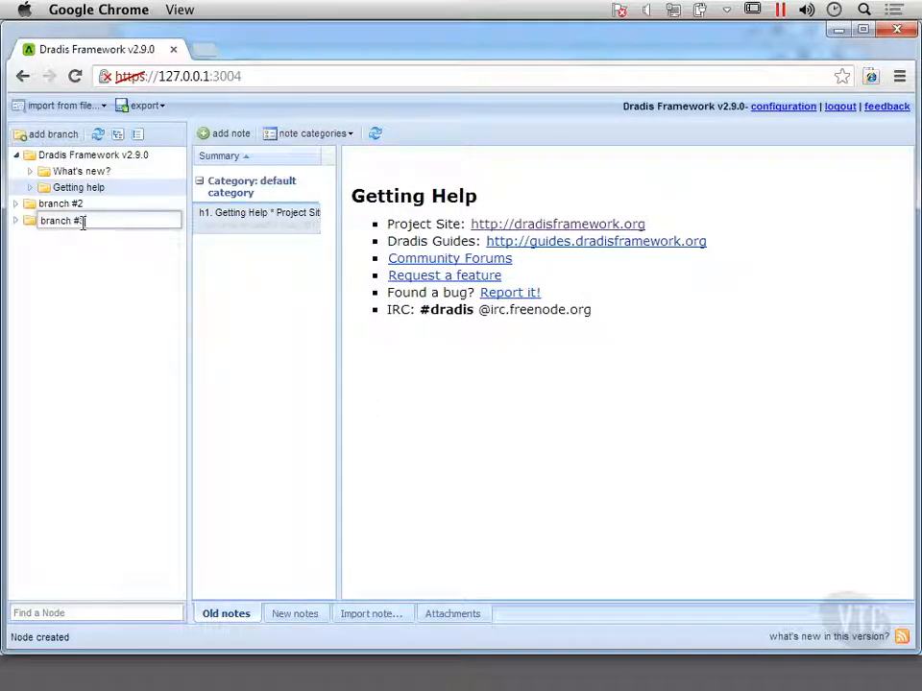
left_click_drag(79, 226, 47, 234)
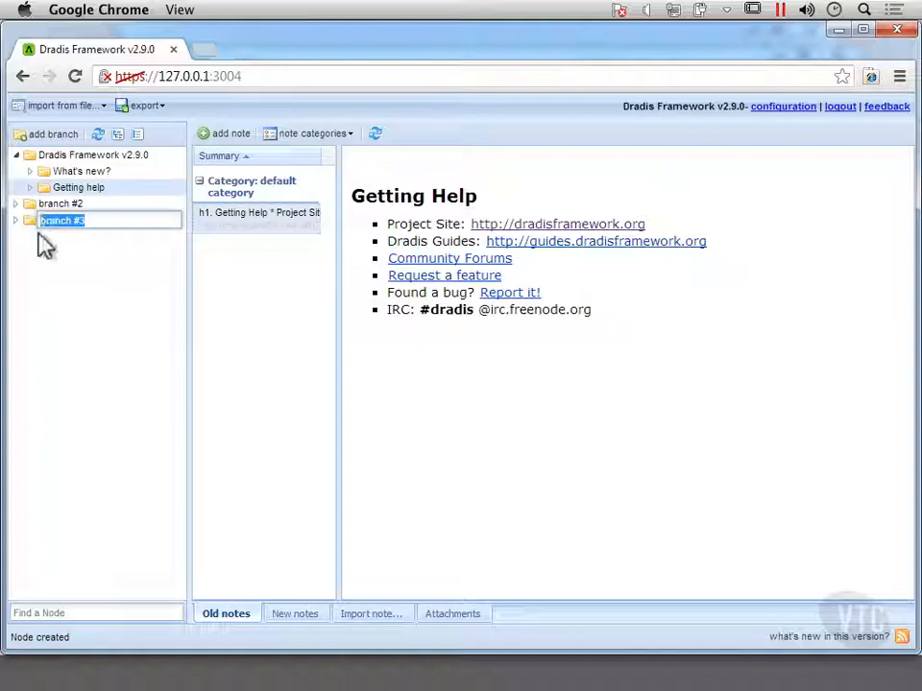
type("Internet")
key("BackSpace")
type("al Tes")
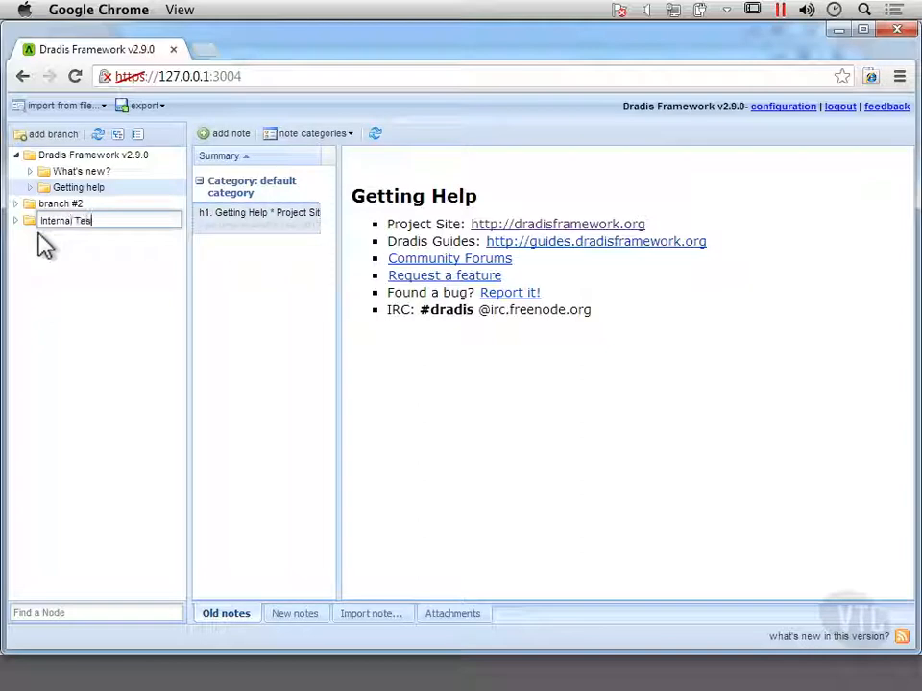
key("Return")
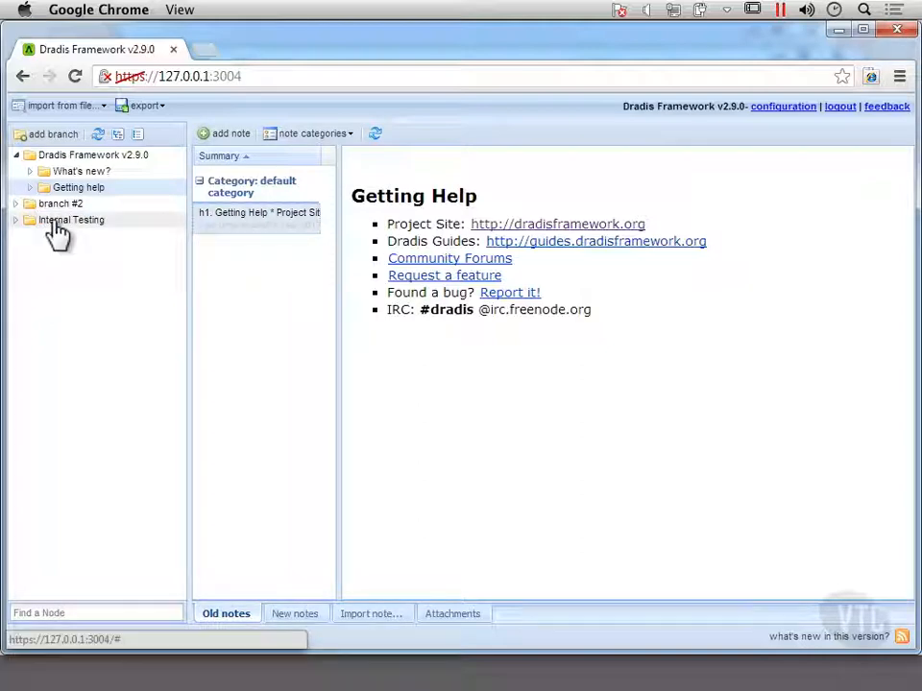
Select the Internal Testing branch and examine the actions available for it without applying any.
left_click(56, 226)
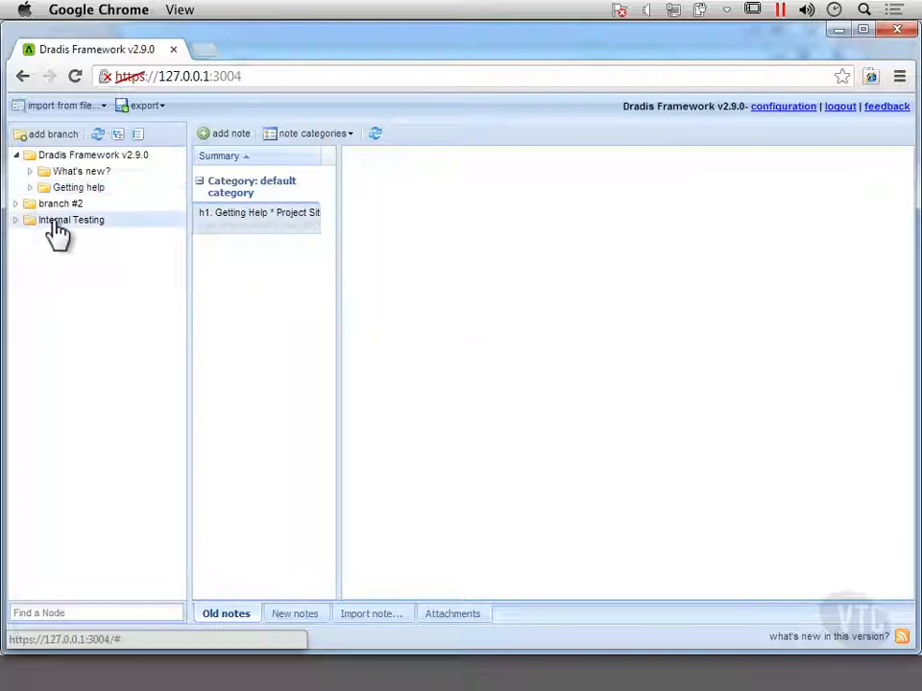
right_click(117, 222)
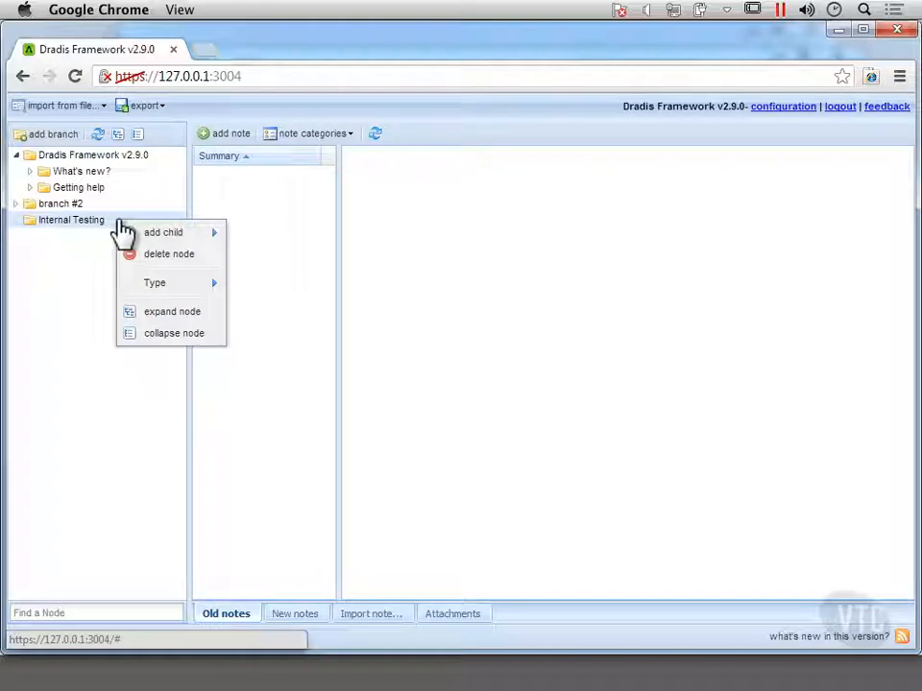
left_click(60, 290)
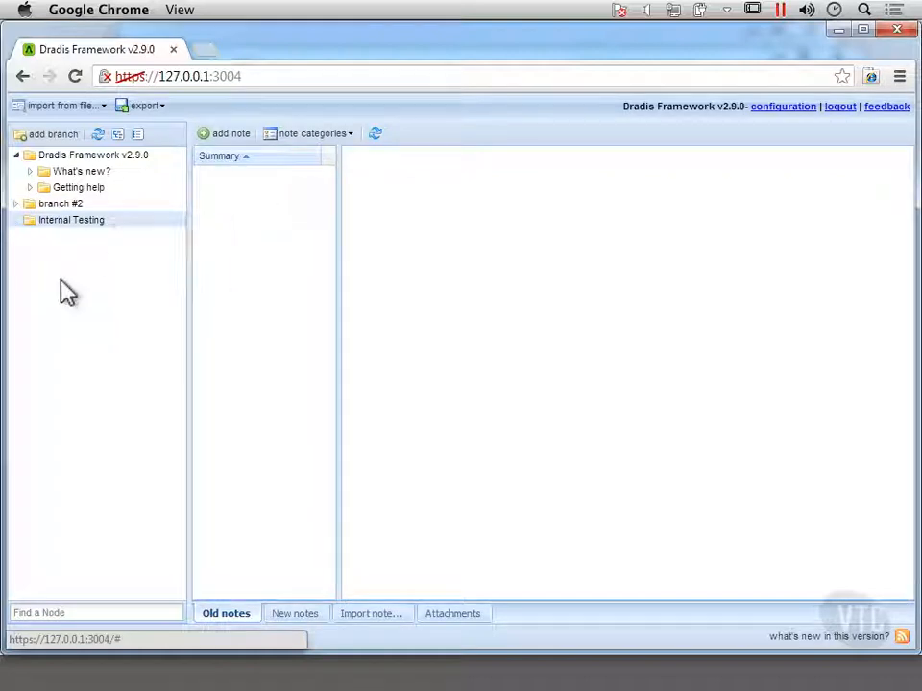
left_click(76, 228)
Open the Upload Manager through the new importer with real-time feedback.
left_click(42, 108)
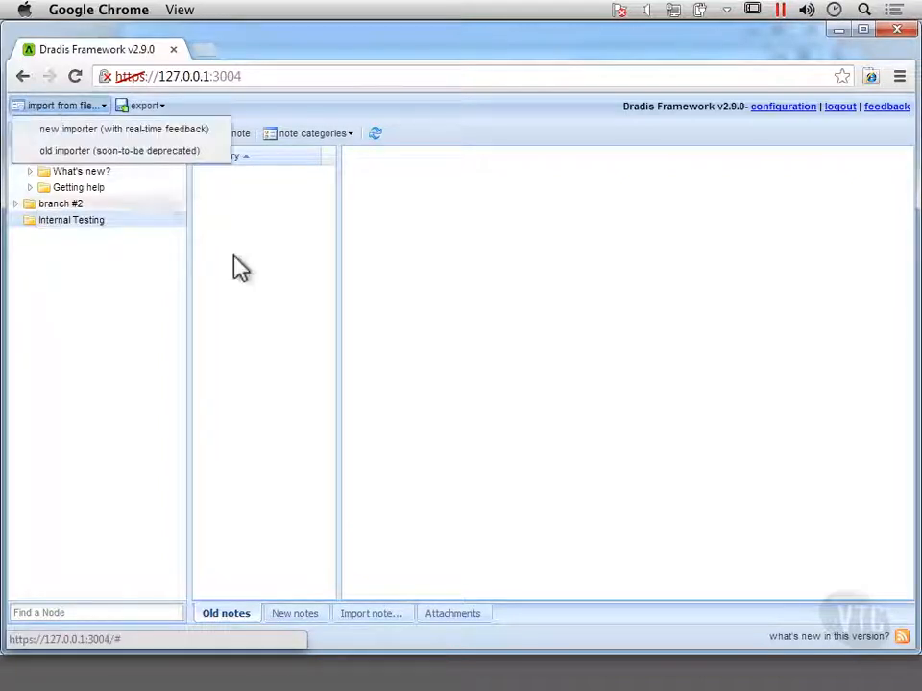
left_click(144, 105)
left_click(64, 105)
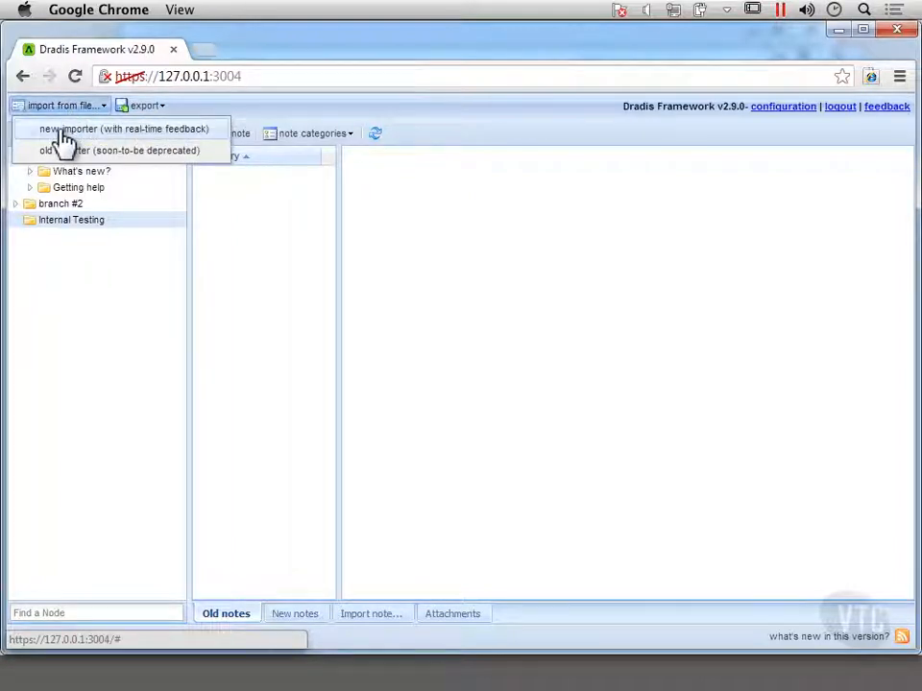
left_click(64, 134)
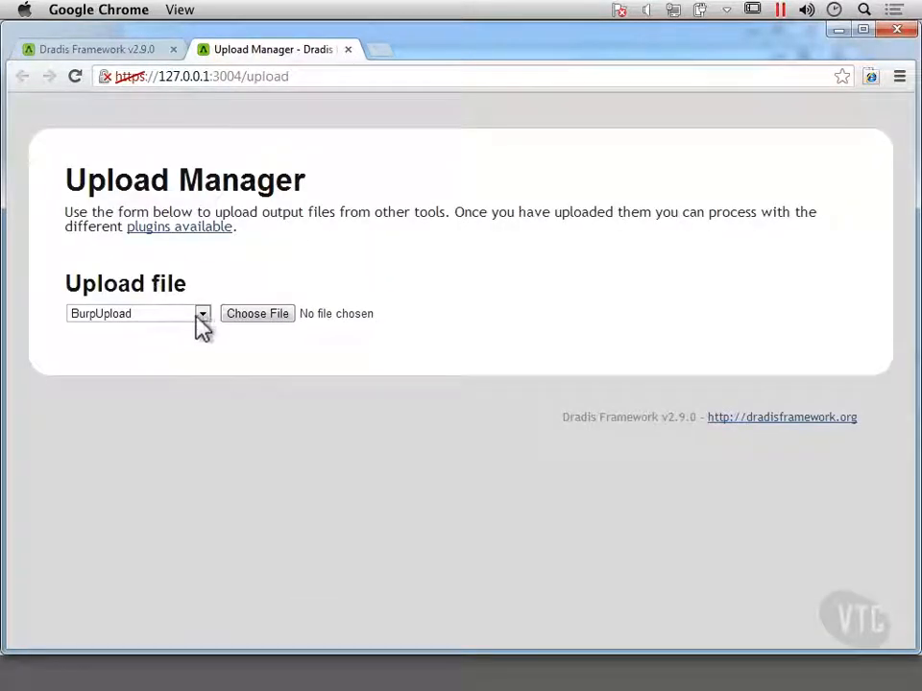
Upload bill-nikto.xml from the Downloads folder with the NiktoUpload plugin and check the processing log.
left_click(202, 324)
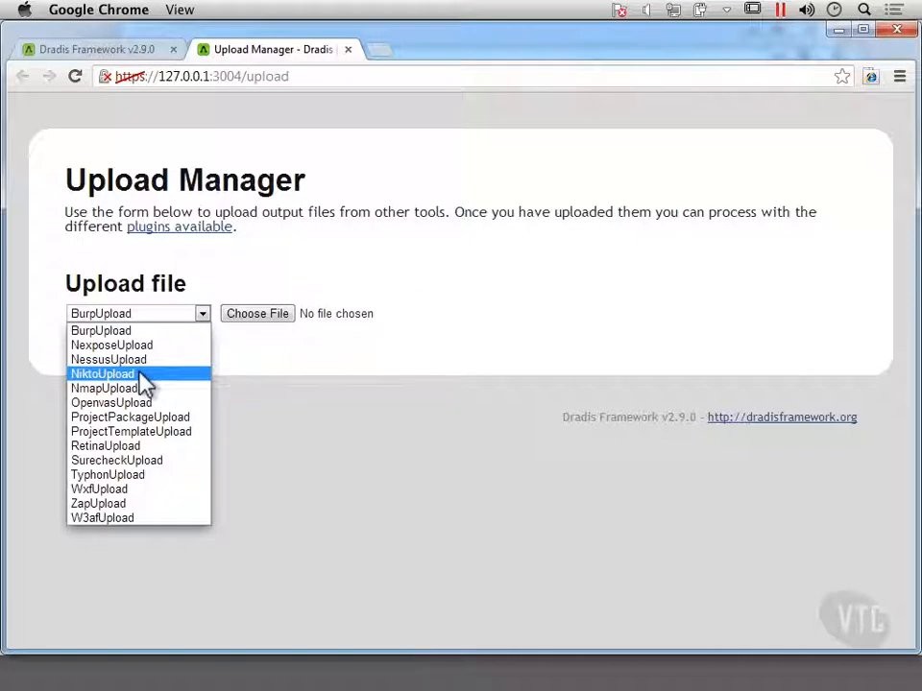
left_click(144, 381)
left_click(279, 317)
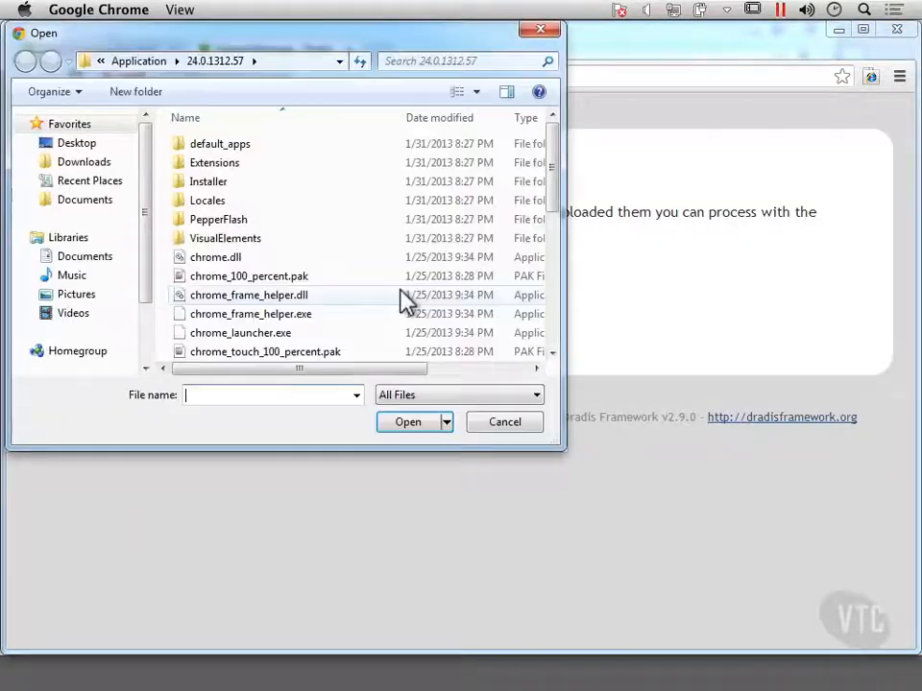
left_click(101, 165)
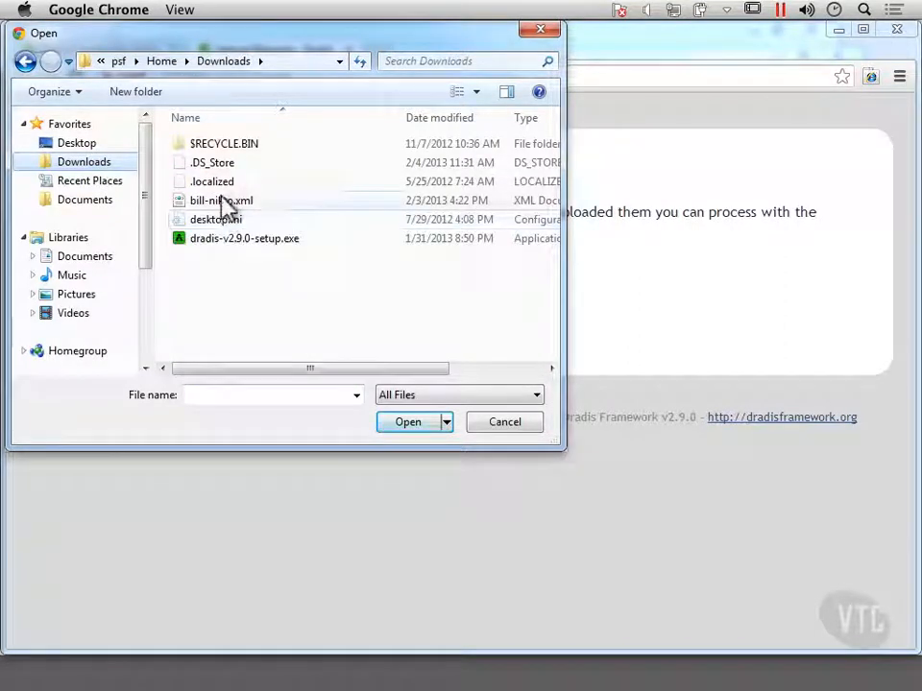
left_click(222, 200)
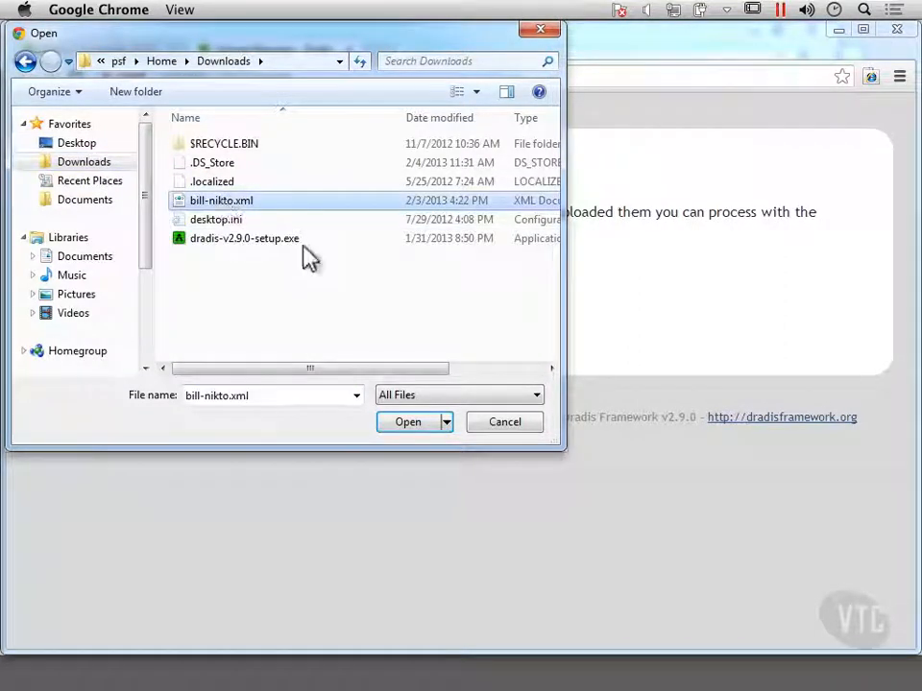
left_click(415, 423)
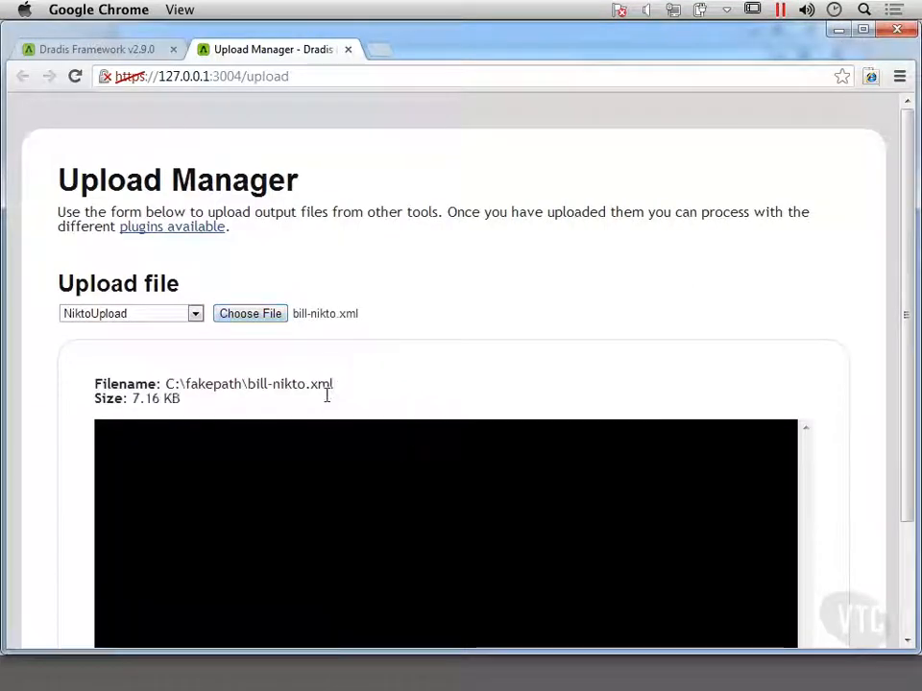
scroll(326, 402, "down", 2)
scroll(327, 401, "down", 1)
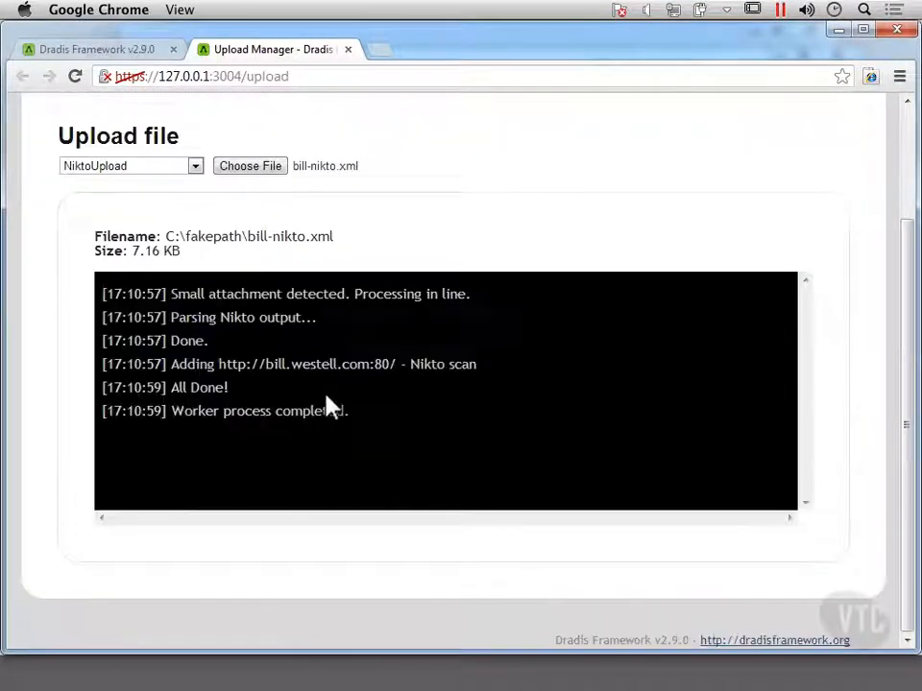
Return to the Dradis node tree, read the imported Nikto scan's upload note, and expand the scan's branch.
left_click(112, 56)
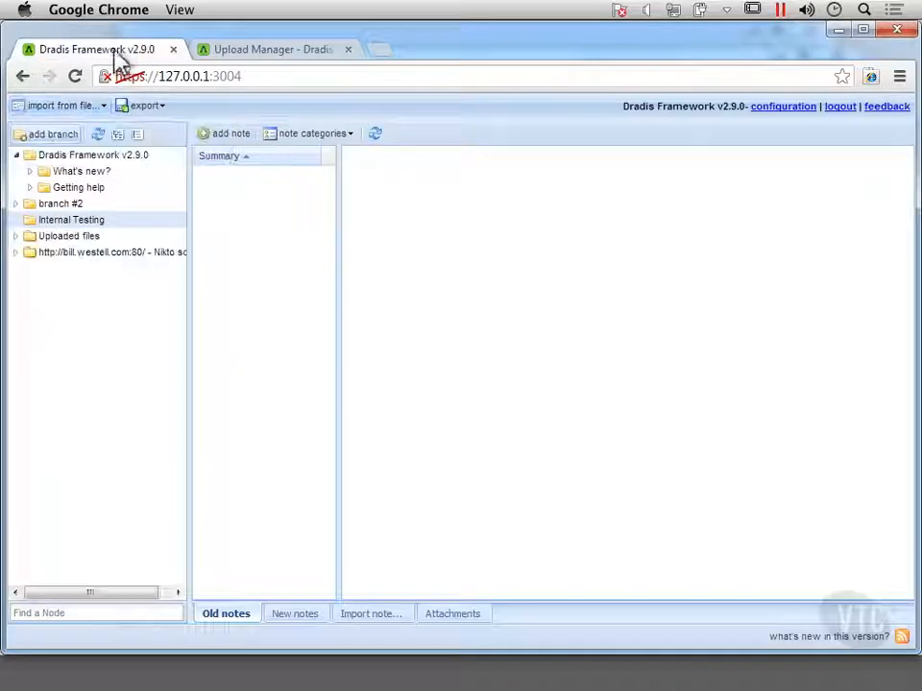
left_click(90, 253)
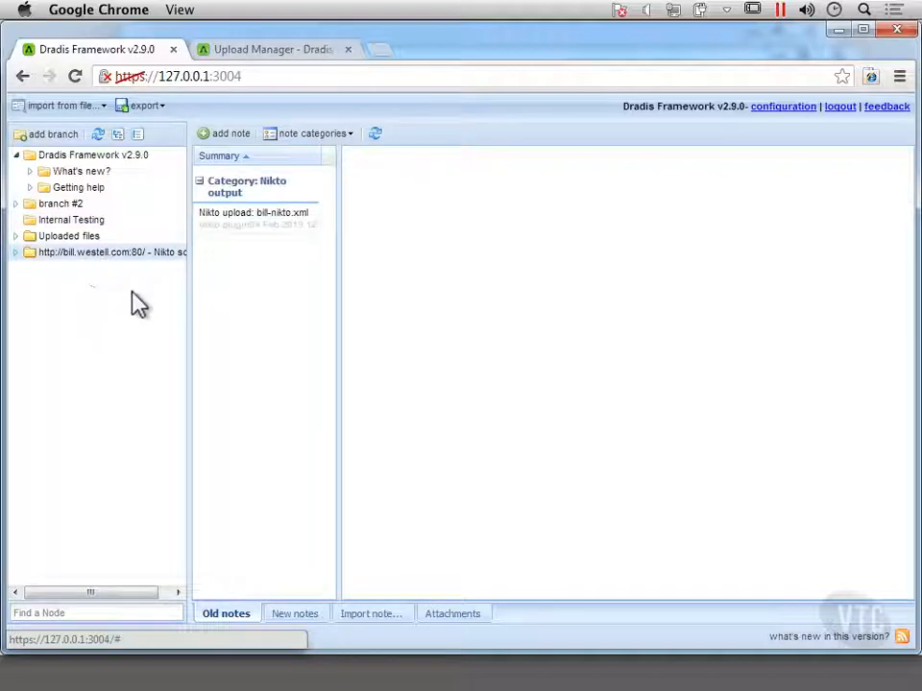
left_click(260, 224)
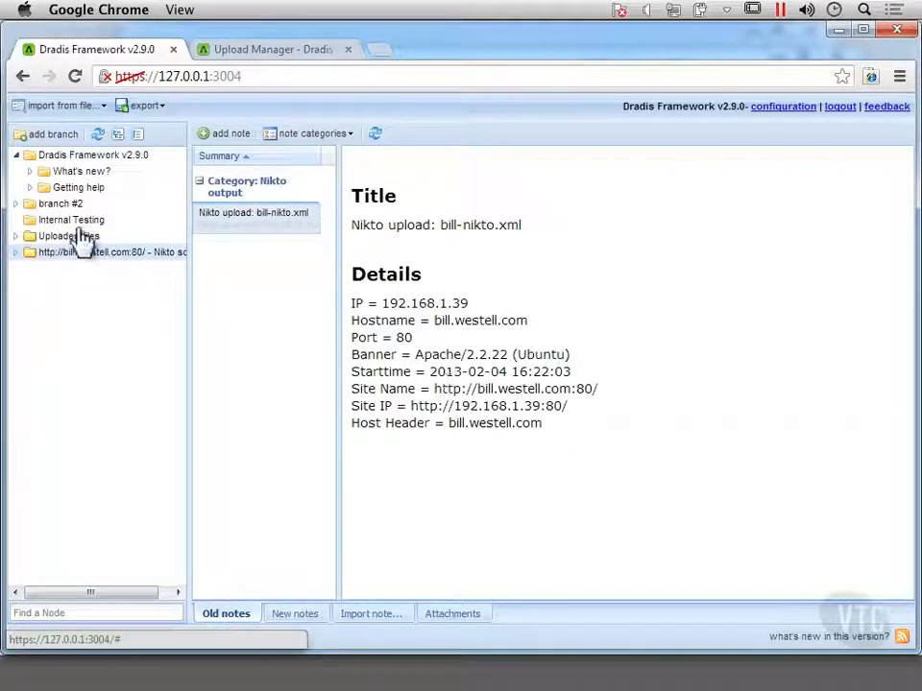
left_click(17, 253)
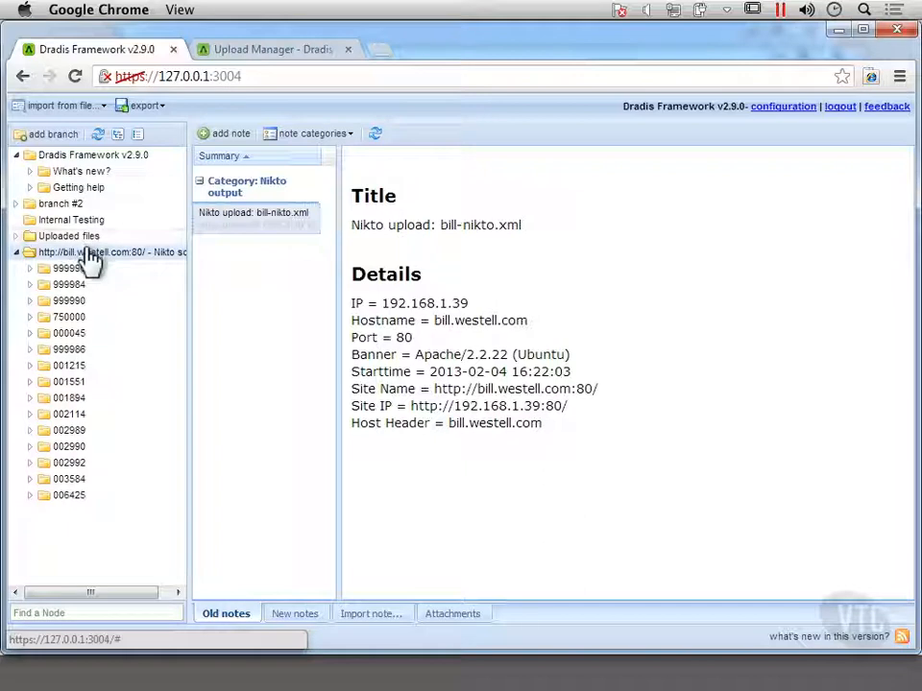
Open the Configuration Manager, examine the author, category and connection settings of the Dradis plugins, and close it without changing any.
left_click(90, 257)
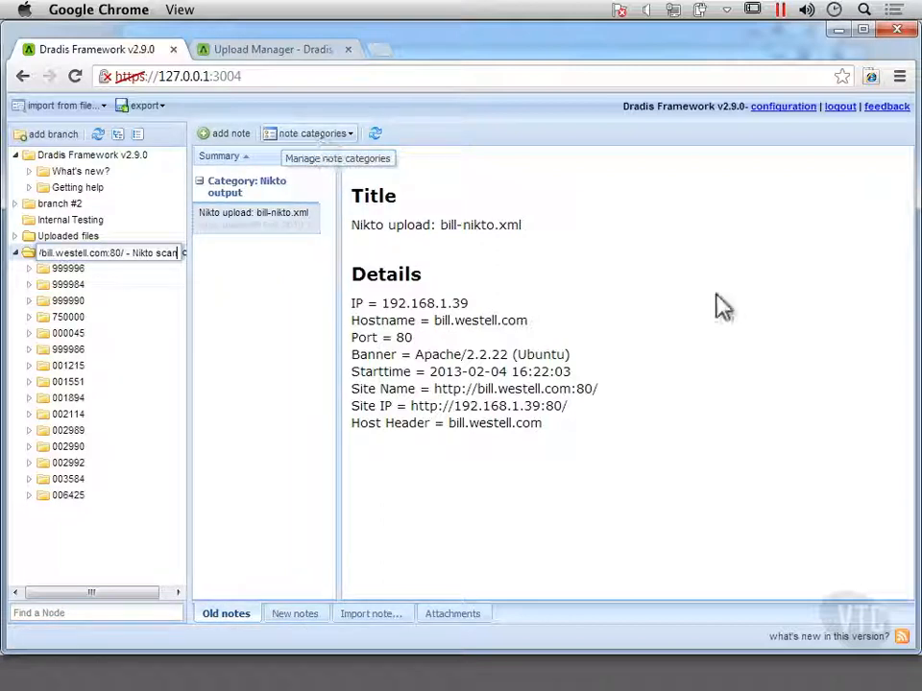
left_click(782, 109)
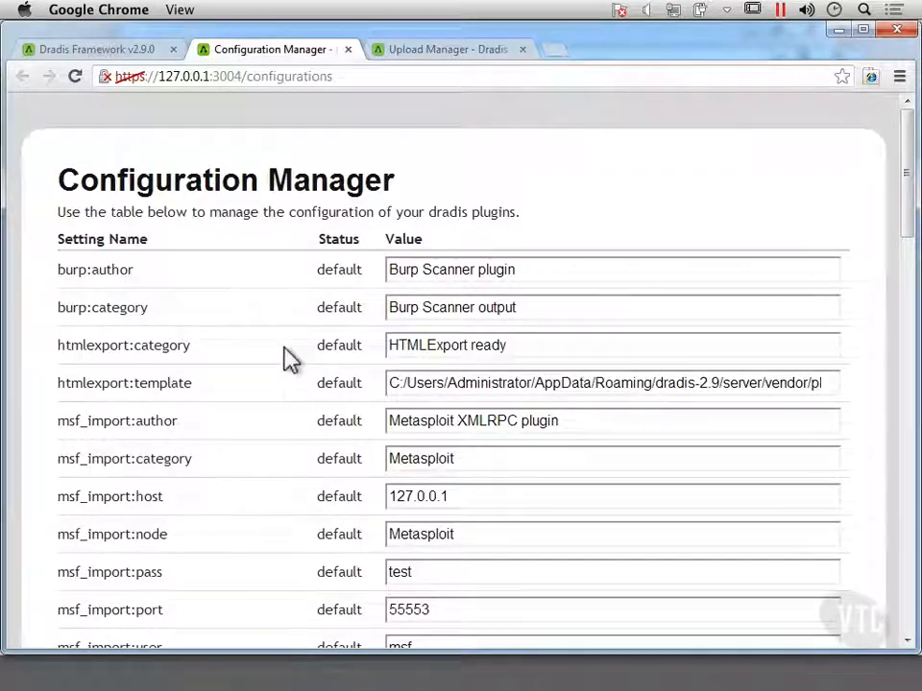
scroll(288, 358, "down", 10)
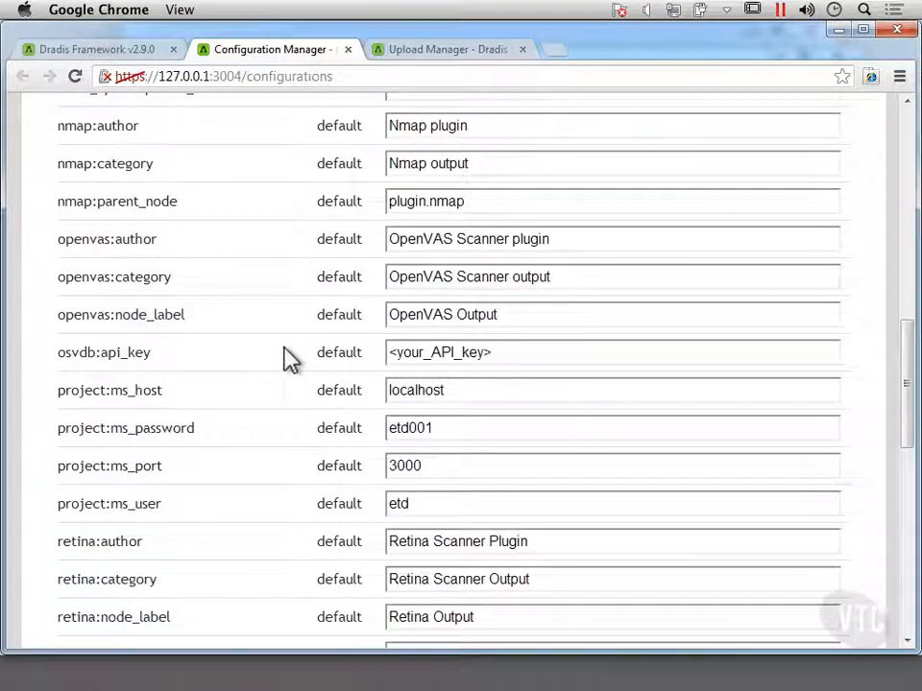
scroll(288, 358, "down", 2)
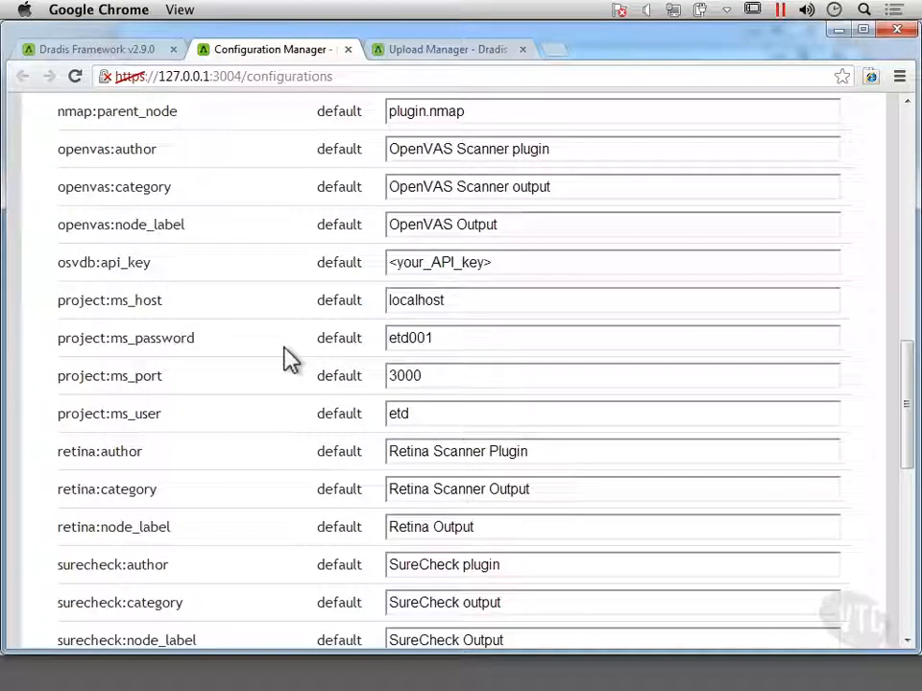
scroll(285, 358, "down", 5)
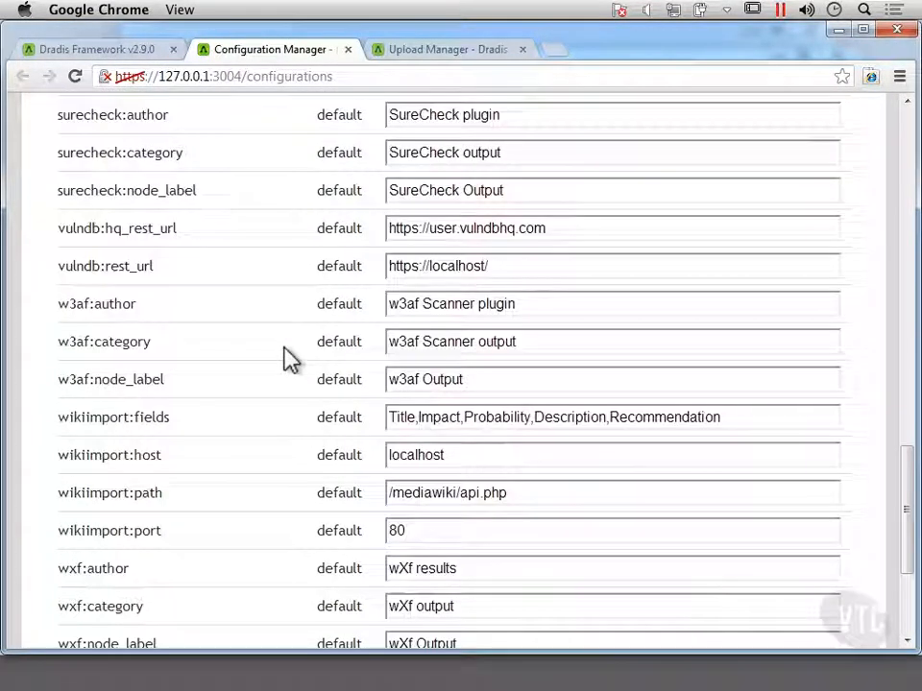
scroll(285, 358, "down", 3)
scroll(286, 358, "up", 10)
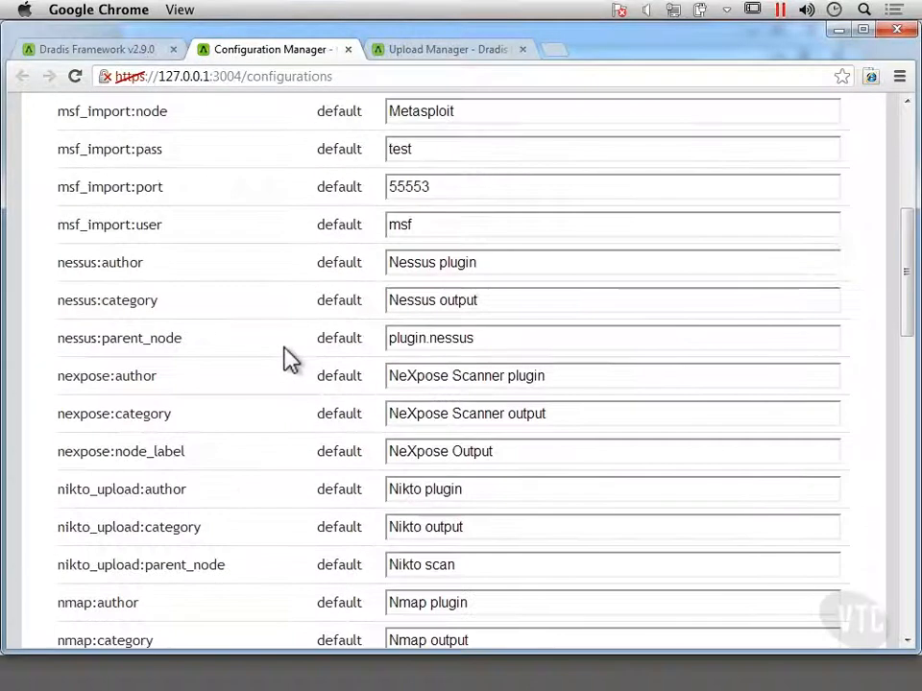
scroll(286, 358, "up", 4)
scroll(285, 358, "down", 4)
scroll(291, 359, "up", 4)
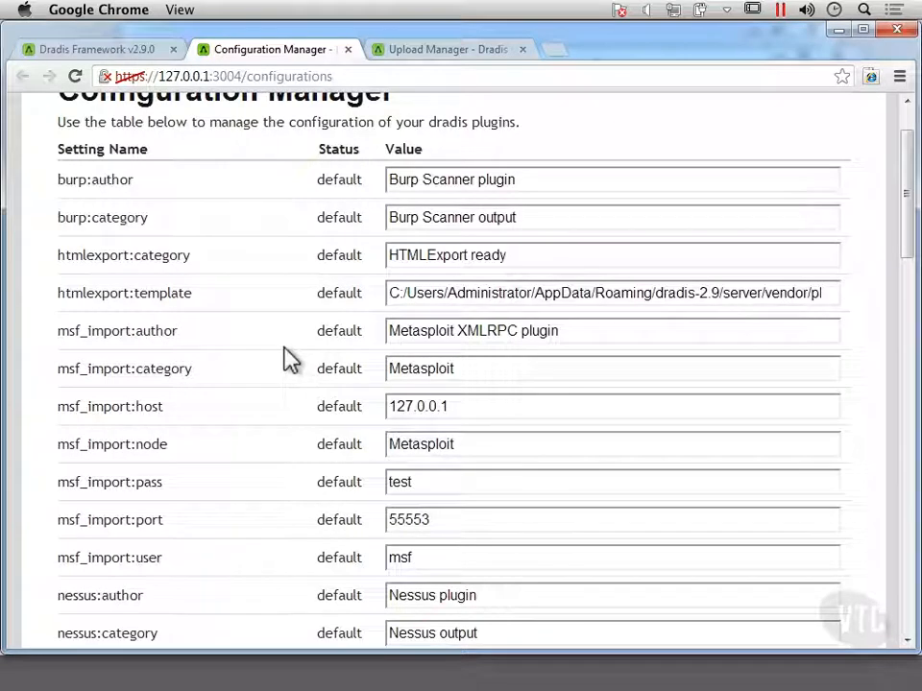
scroll(290, 358, "down", 4)
scroll(269, 288, "up", 5)
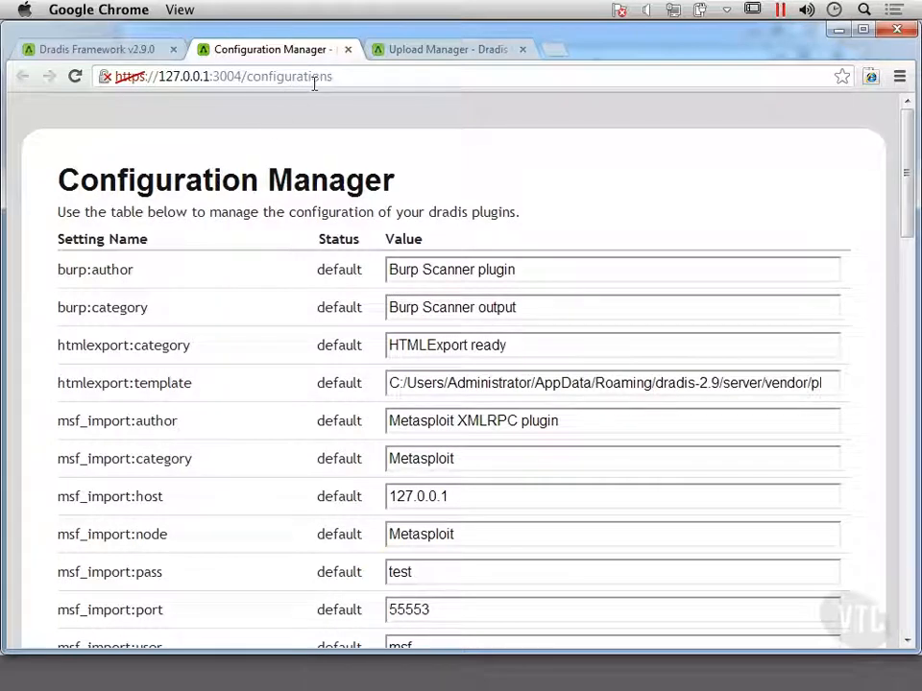
left_click(348, 49)
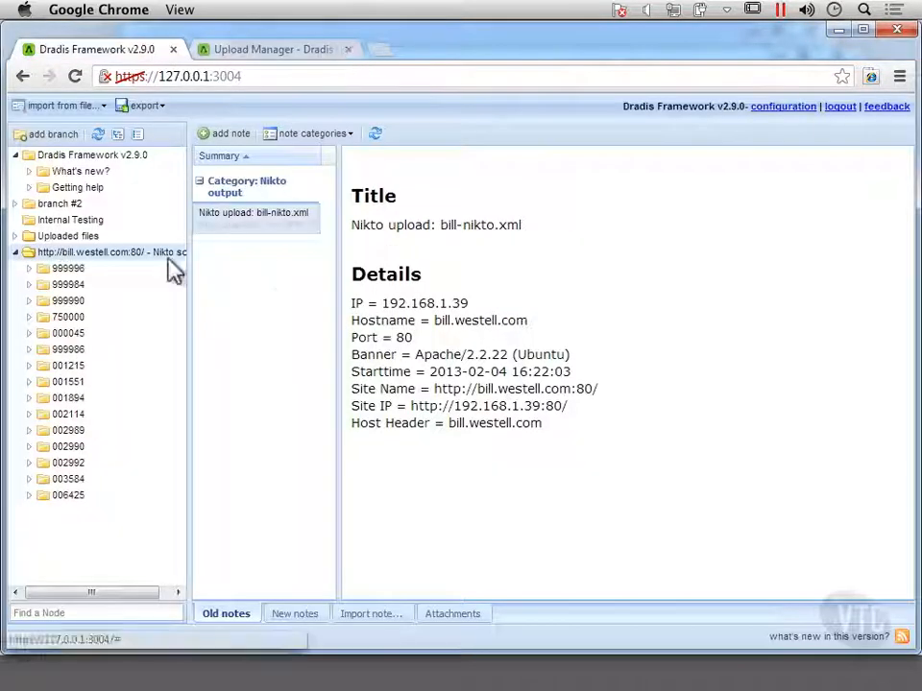